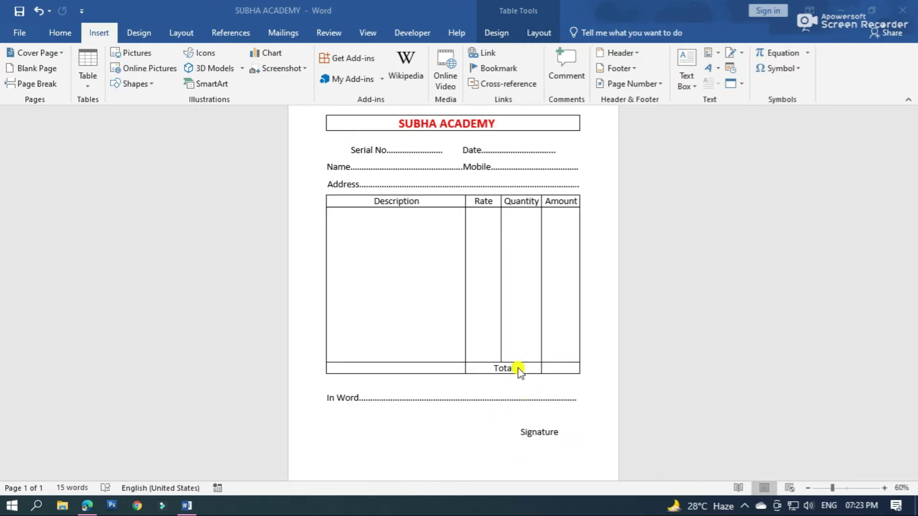
Minimize the SUBHA ACADEMY invoice window to reveal the desktop.
click(839, 14)
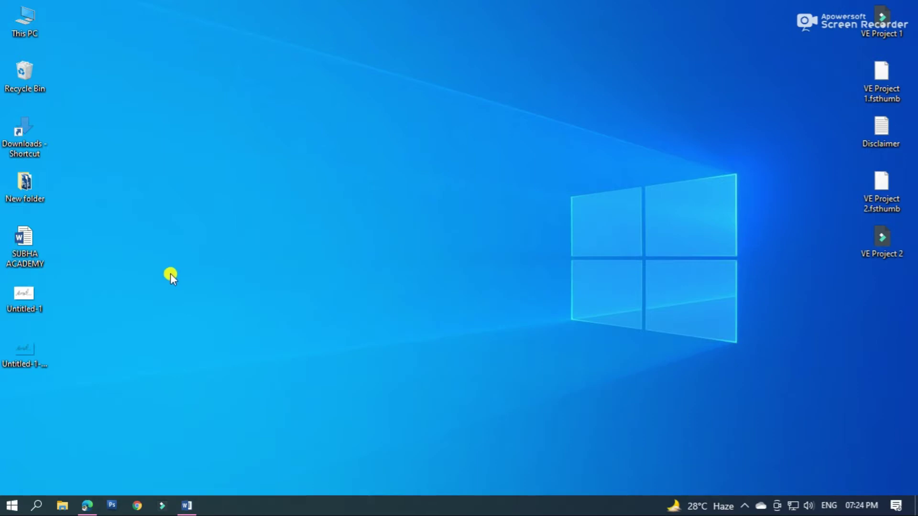
double_click(31, 296)
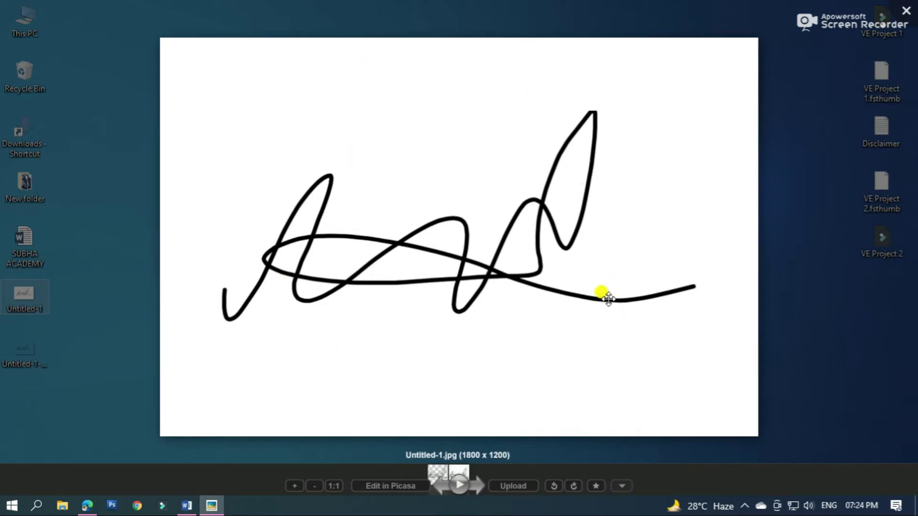
key(Escape)
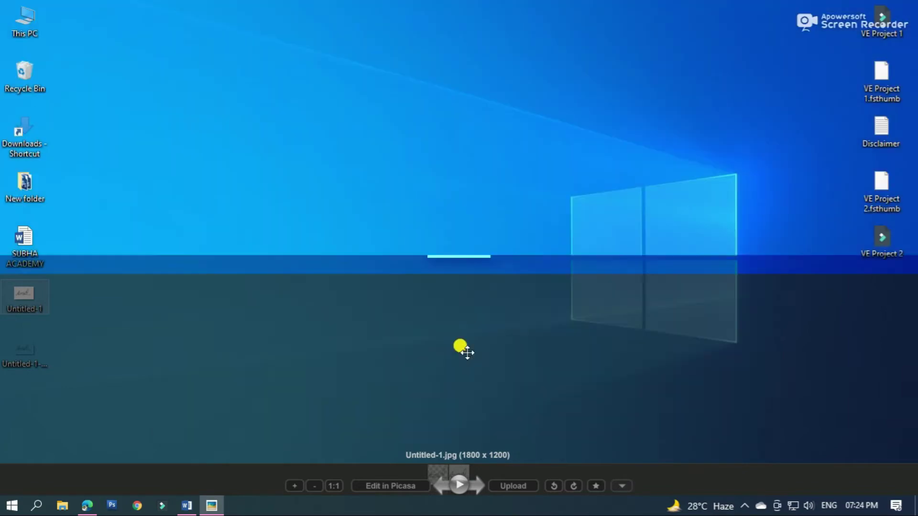
Restore the invoice and insert the Untitled-1 picture from the Desktop.
click(186, 505)
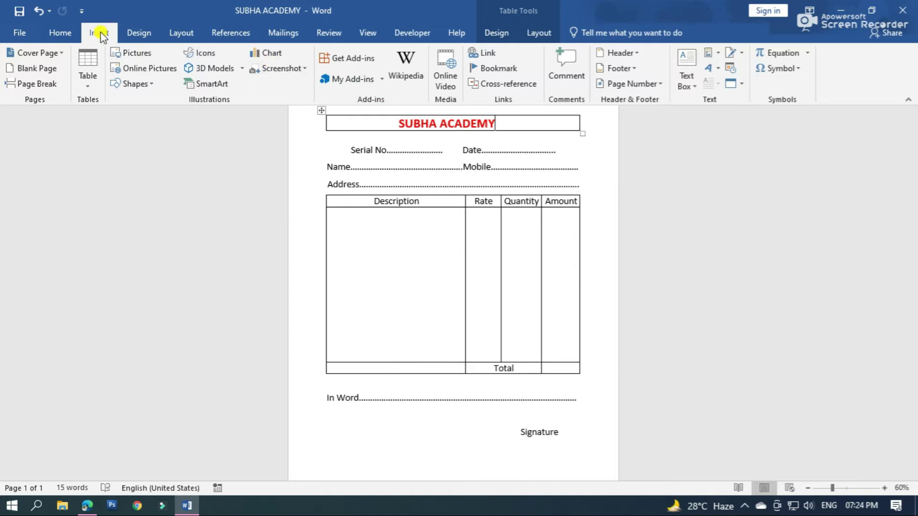
click(136, 53)
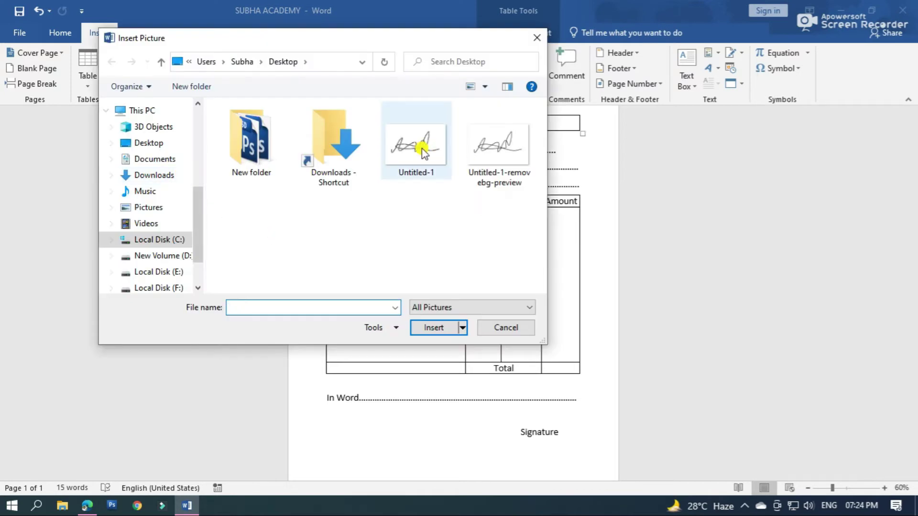
click(415, 148)
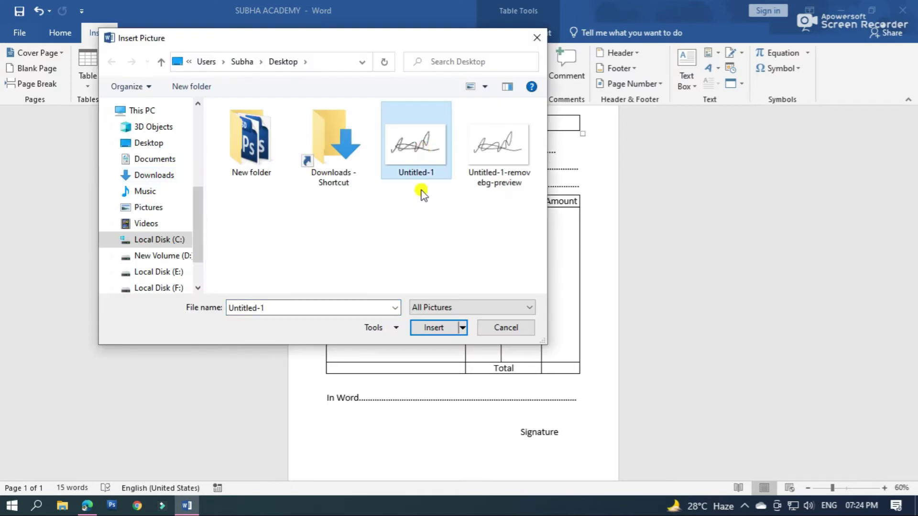
click(433, 328)
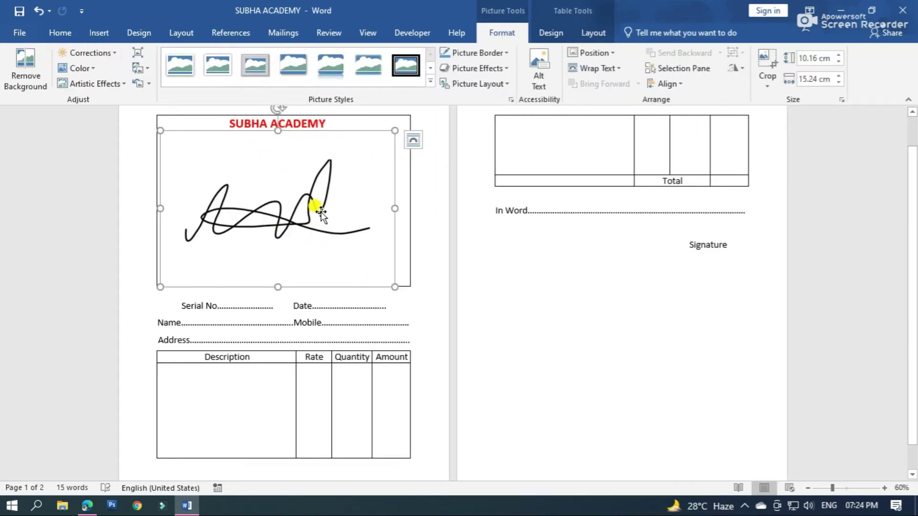
Set the picture's wrapping to In Front of Text and zoom the page to 100%.
click(620, 71)
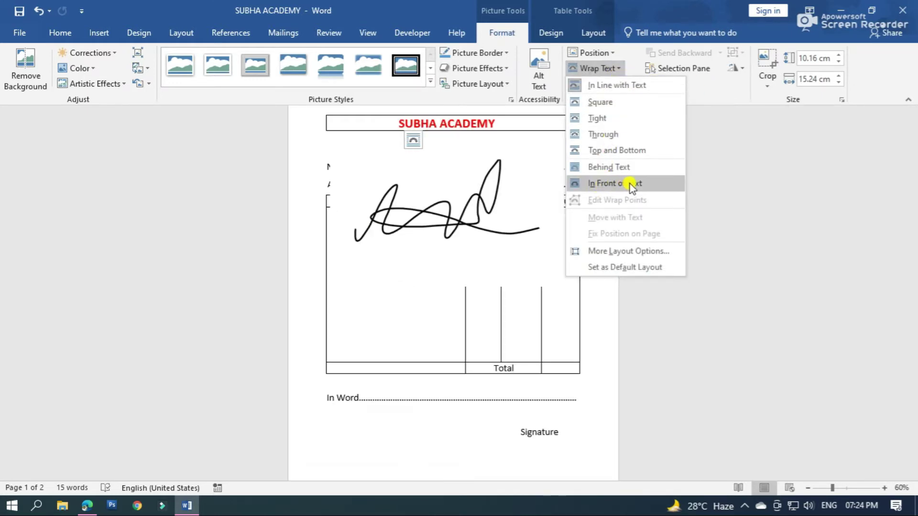
click(641, 183)
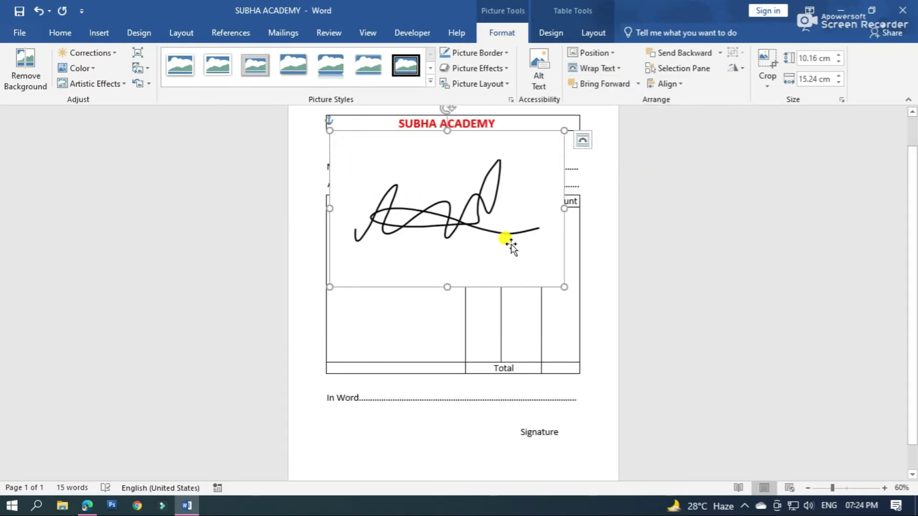
click(836, 488)
drag(835, 489, 846, 489)
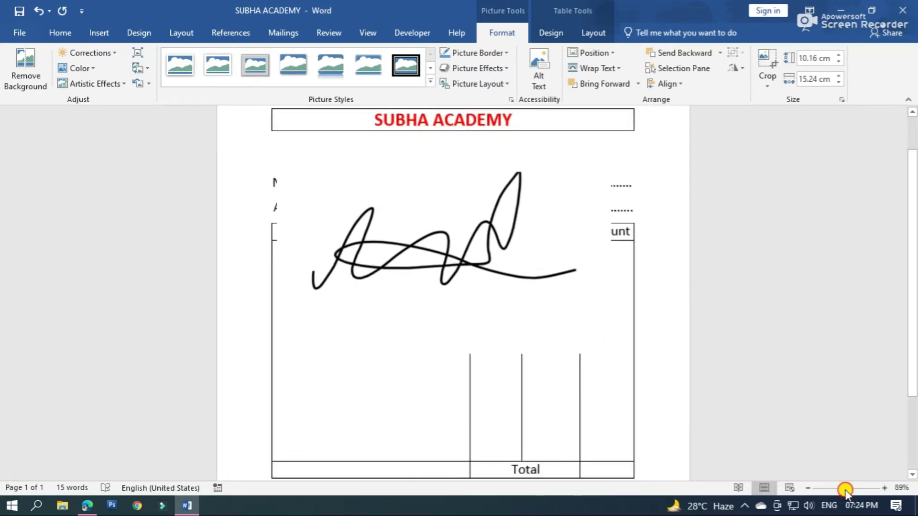
Shrink the signature to about 2 × 3 cm, move it onto Signature, then undo it.
scroll(914, 217, down, 1)
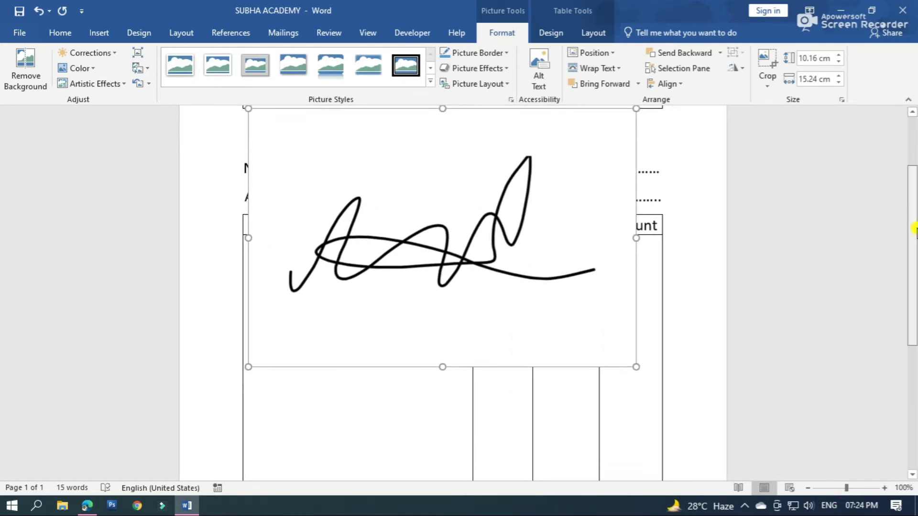
mouse_move(248, 108)
mouse_down()
mouse_move(317, 170)
mouse_move(478, 265)
mouse_up()
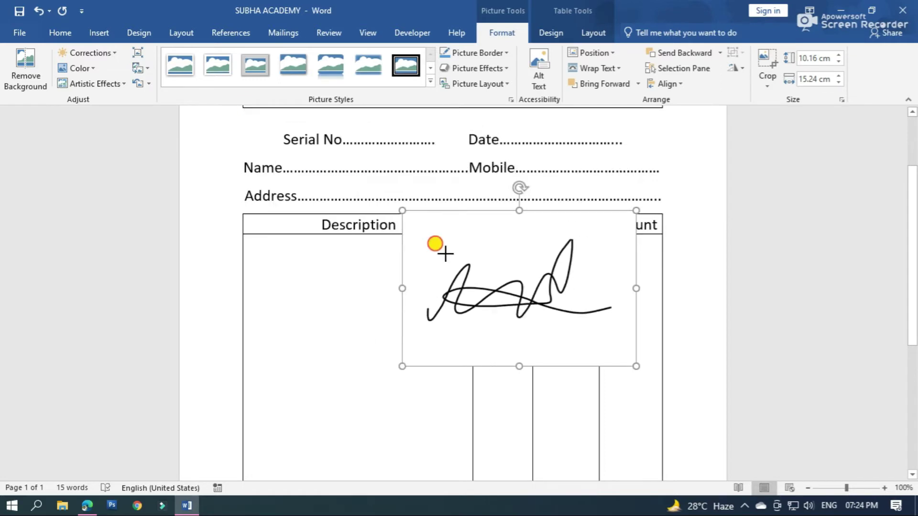
scroll(914, 305, down, 2)
scroll(914, 321, down, 3)
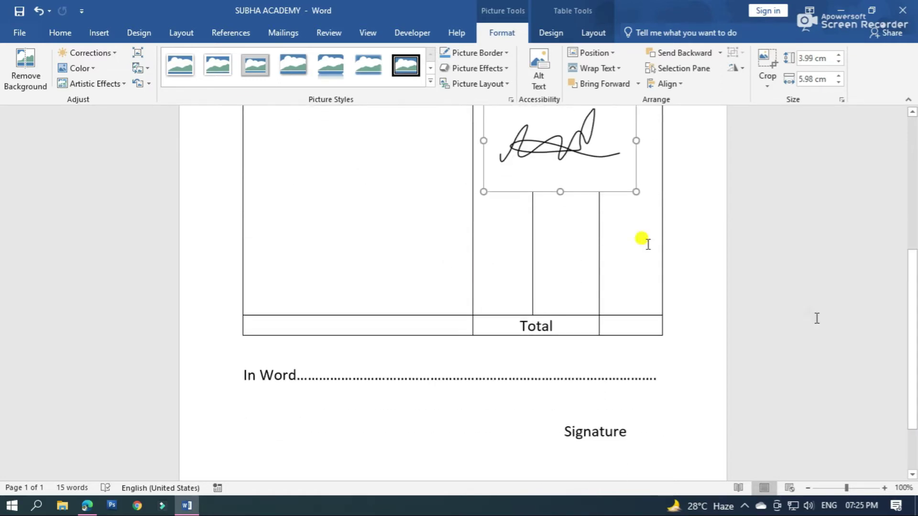
drag(573, 148, 580, 392)
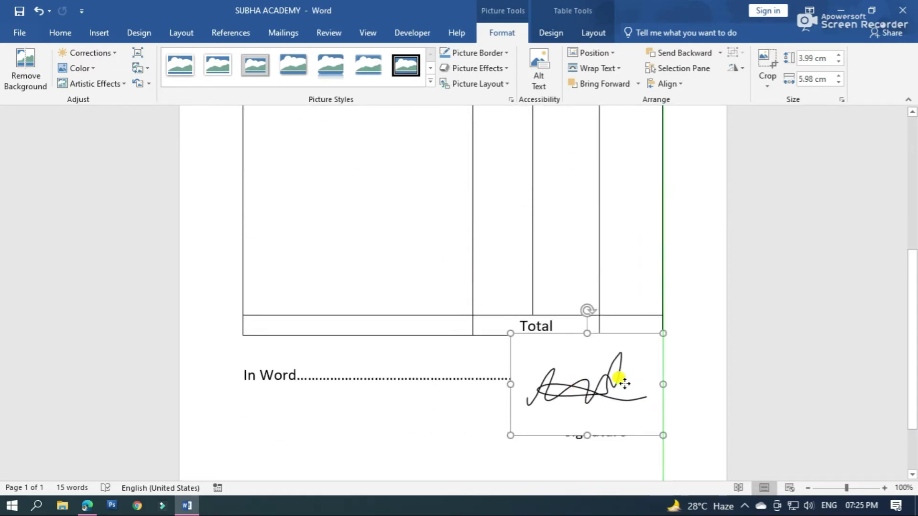
mouse_move(506, 328)
mouse_down()
mouse_move(605, 397)
mouse_move(585, 409)
mouse_up()
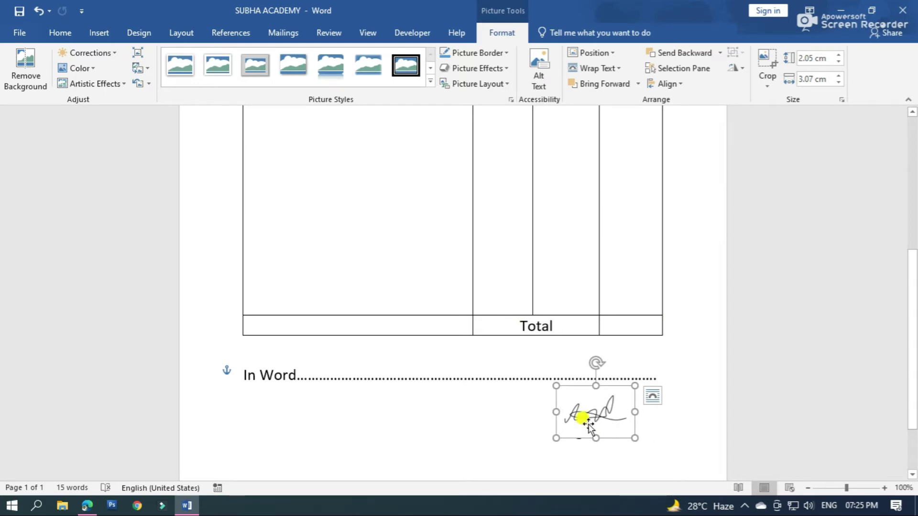
mouse_move(584, 417)
mouse_down()
mouse_move(613, 414)
mouse_move(585, 406)
mouse_move(601, 410)
mouse_up()
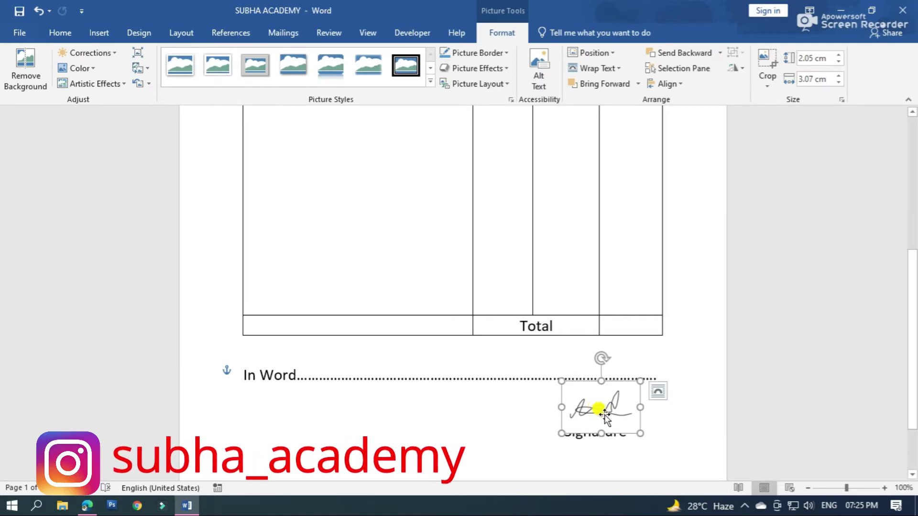
key(ctrl+z)
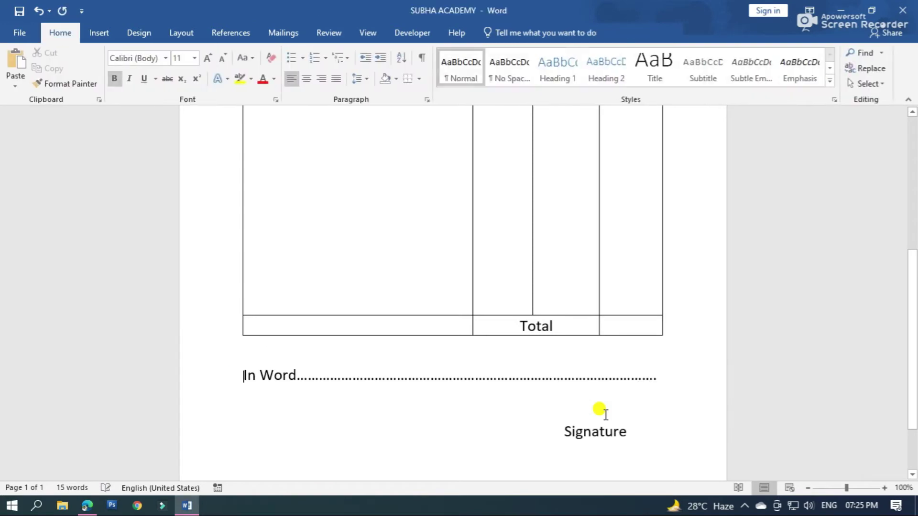
Upload the Untitled-1 signature image to remove.bg to strip its background.
click(86, 506)
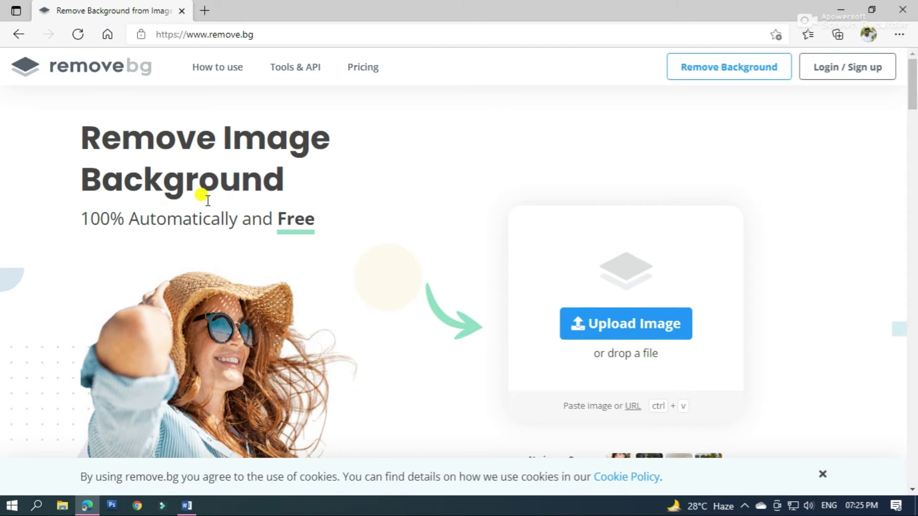
click(667, 329)
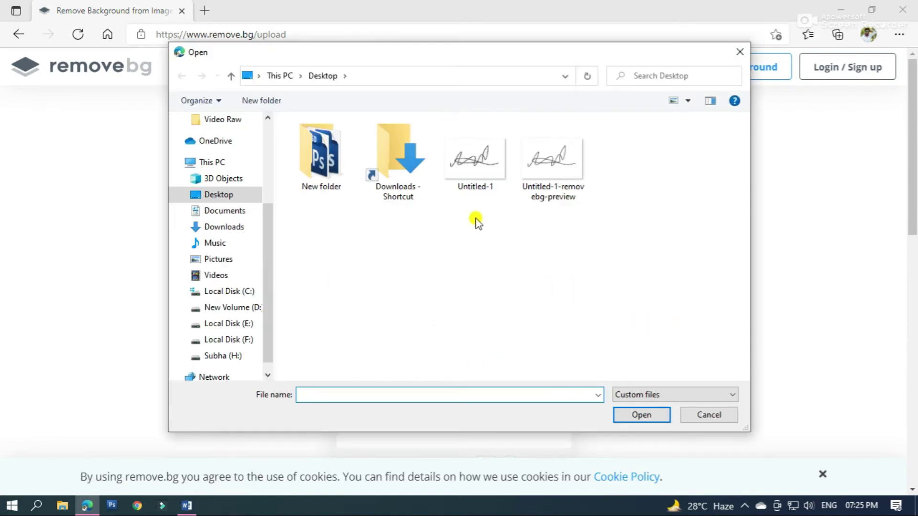
click(463, 191)
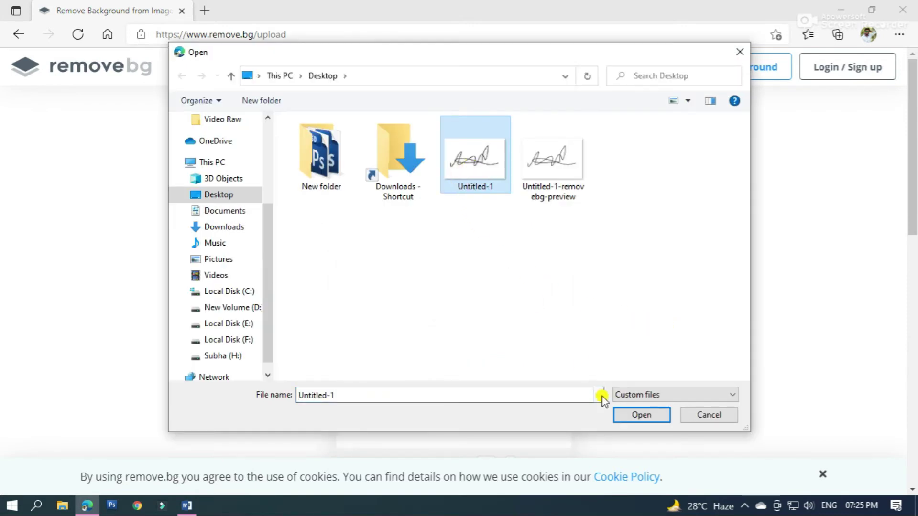
click(641, 415)
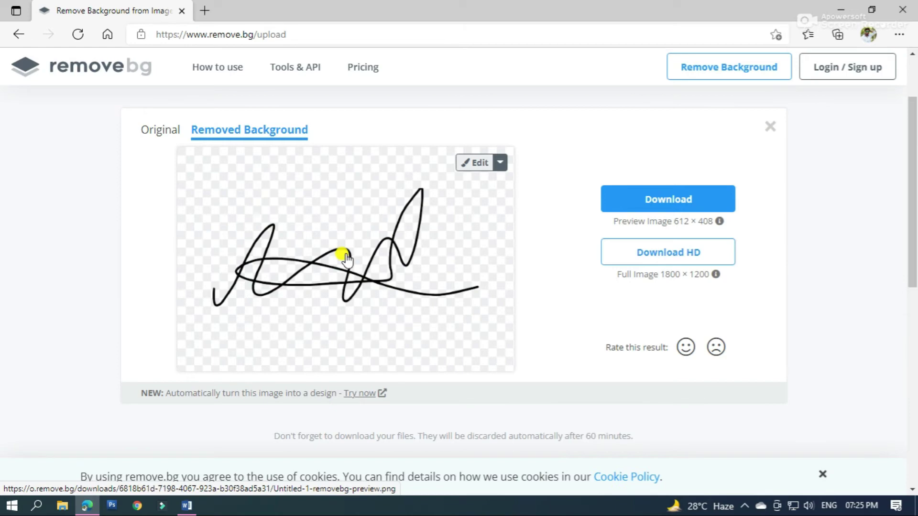
Download the transparent 612 × 408 PNG and dismiss the Canva popup.
click(688, 200)
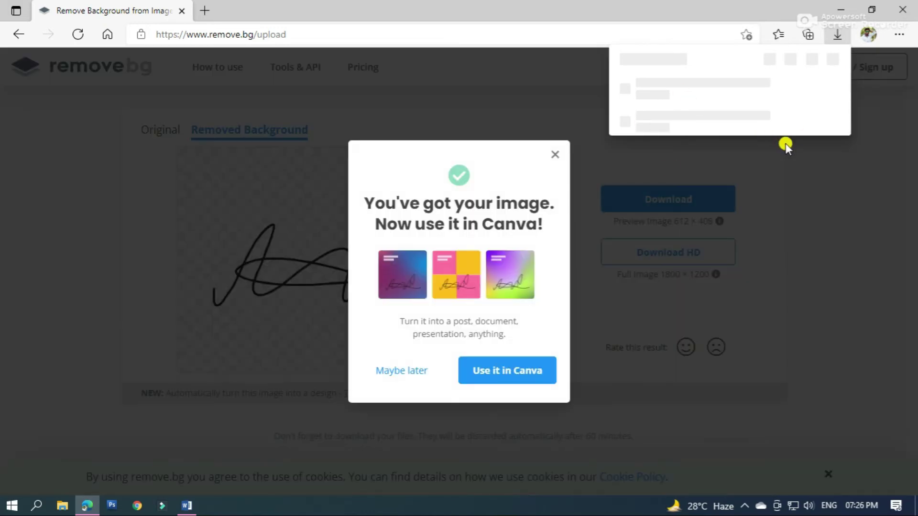
click(554, 154)
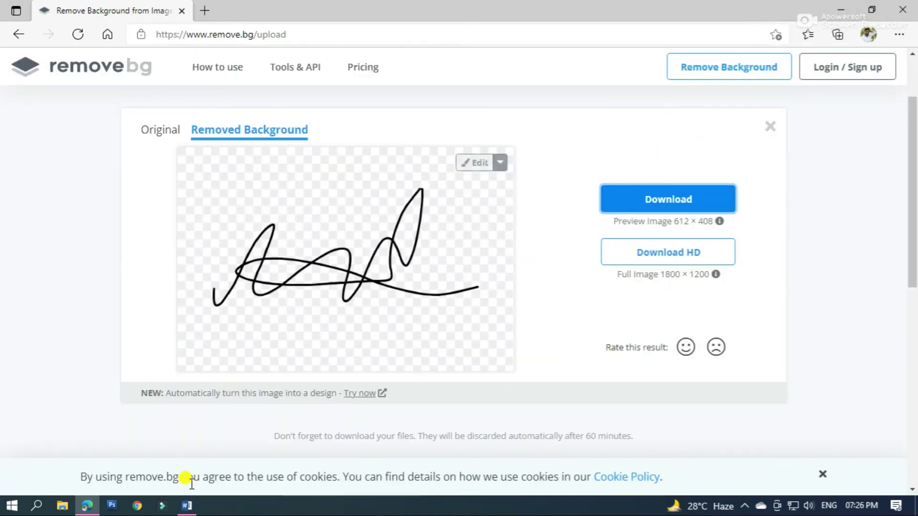
click(187, 505)
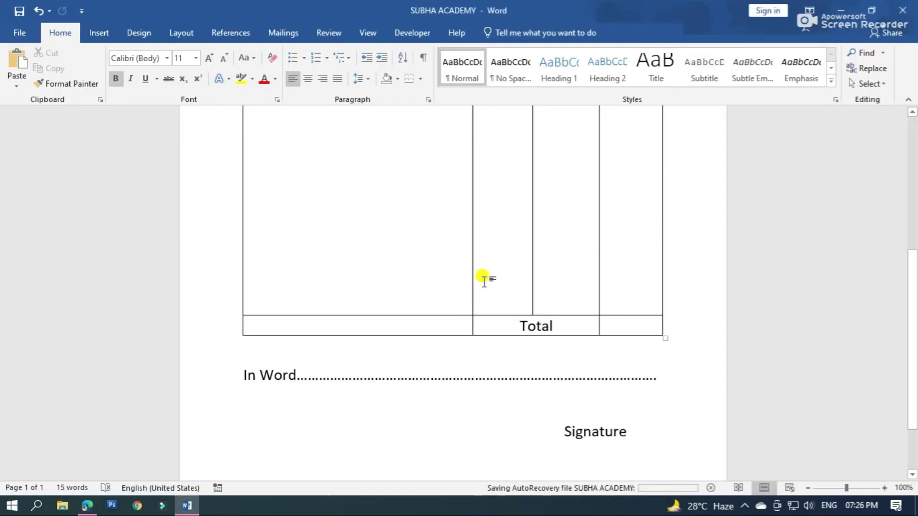
Insert Untitled-1-removebg-preview into the invoice and set its wrapping to In Front of Text.
click(98, 33)
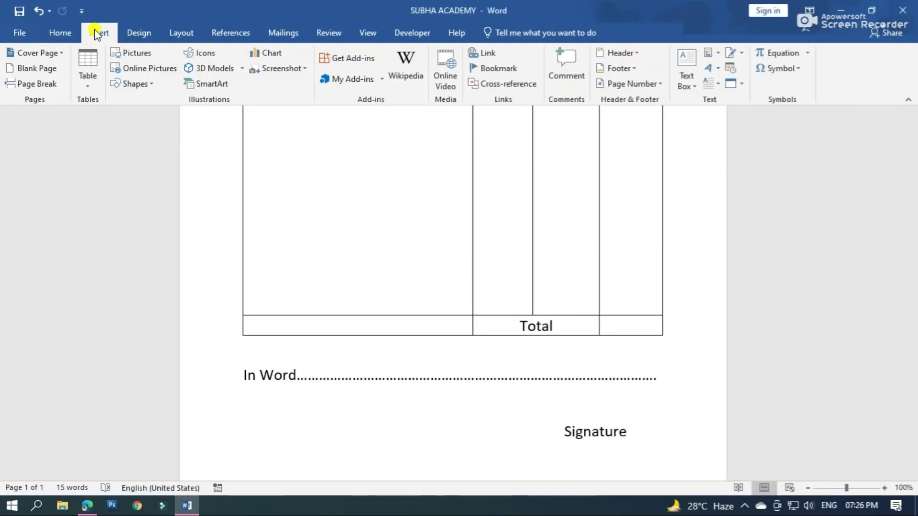
click(138, 52)
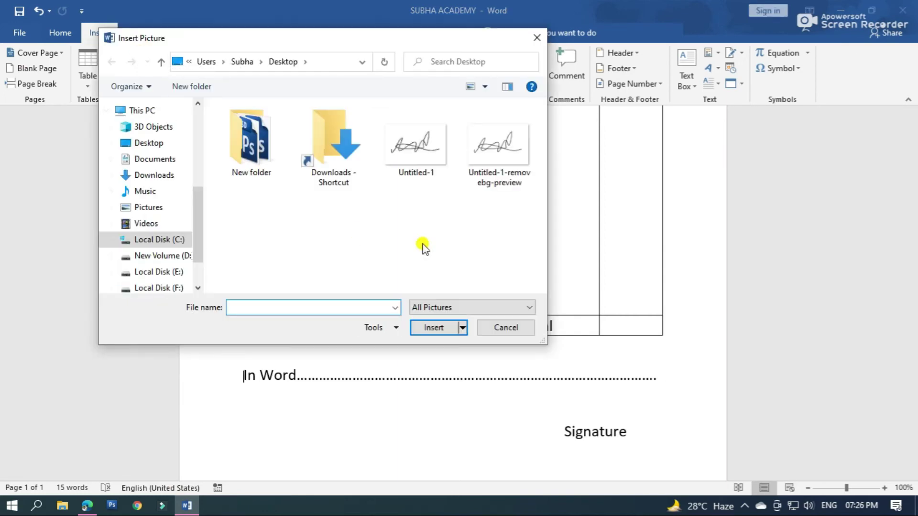
click(500, 160)
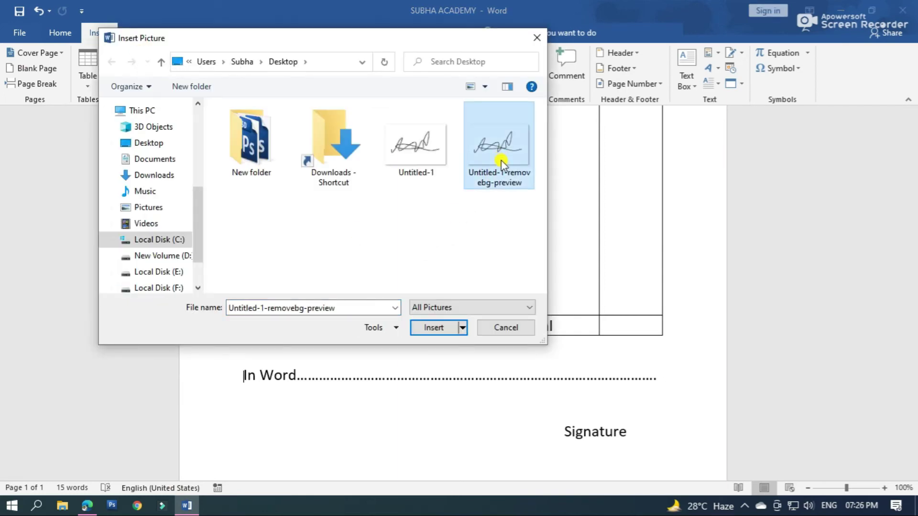
click(434, 327)
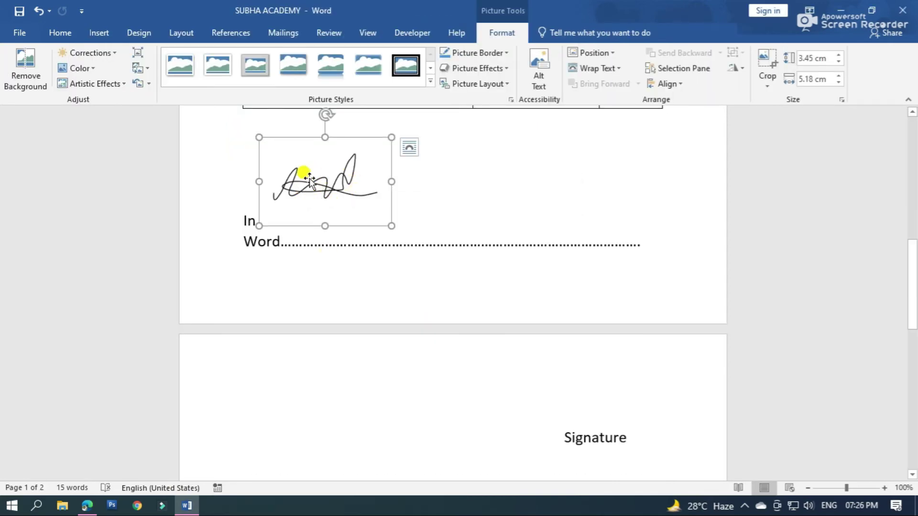
click(598, 68)
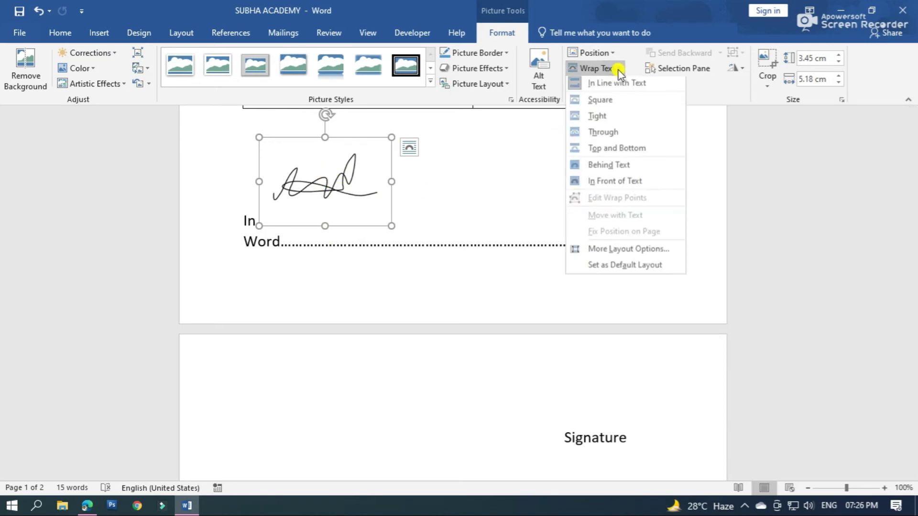
click(638, 184)
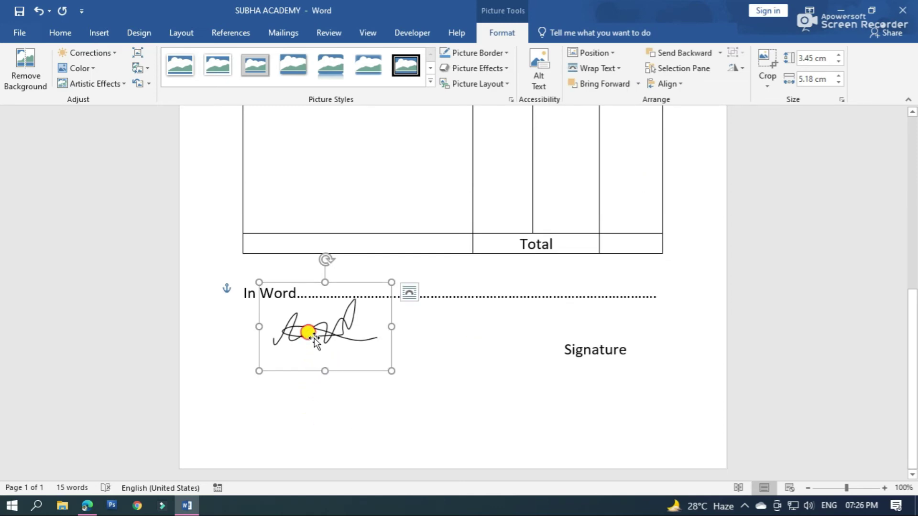
Shrink the signature to 2.63 × 3.95 cm and place it just above the Signature label.
mouse_move(308, 331)
mouse_down()
mouse_move(564, 345)
mouse_move(573, 326)
mouse_up()
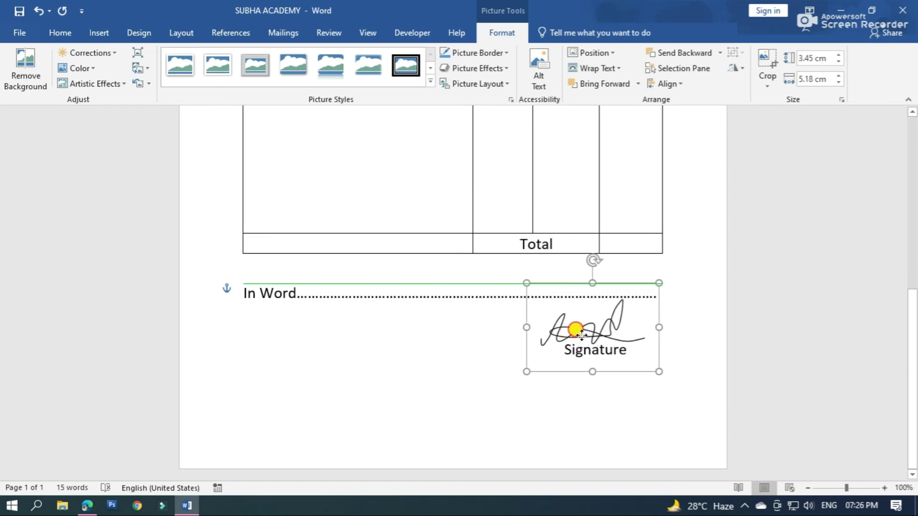
drag(576, 327, 581, 327)
drag(533, 286, 558, 305)
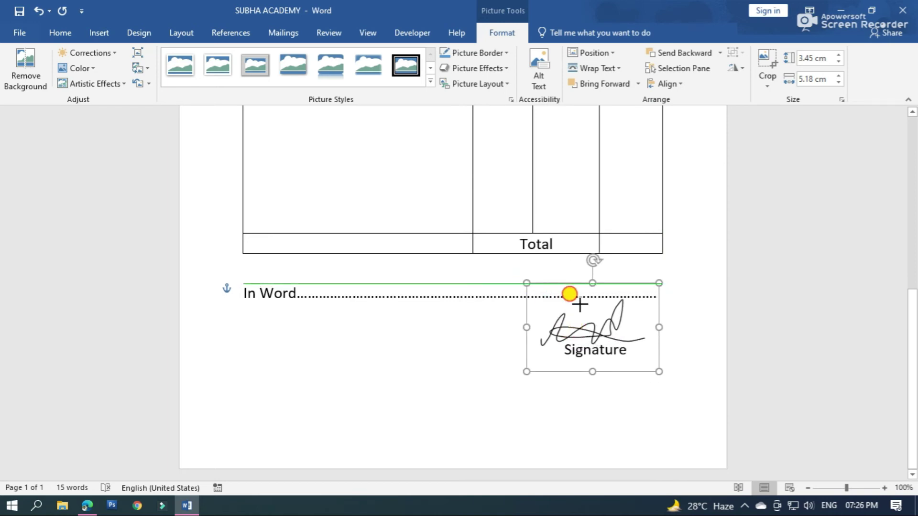
drag(601, 334, 597, 327)
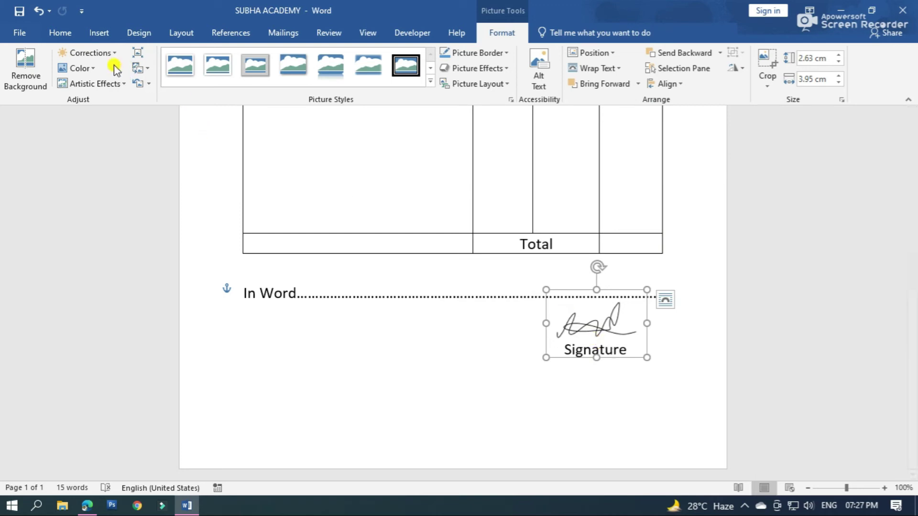
In Picture Corrections Options, set the signature's contrast to 100% and brightness to -100%.
click(90, 53)
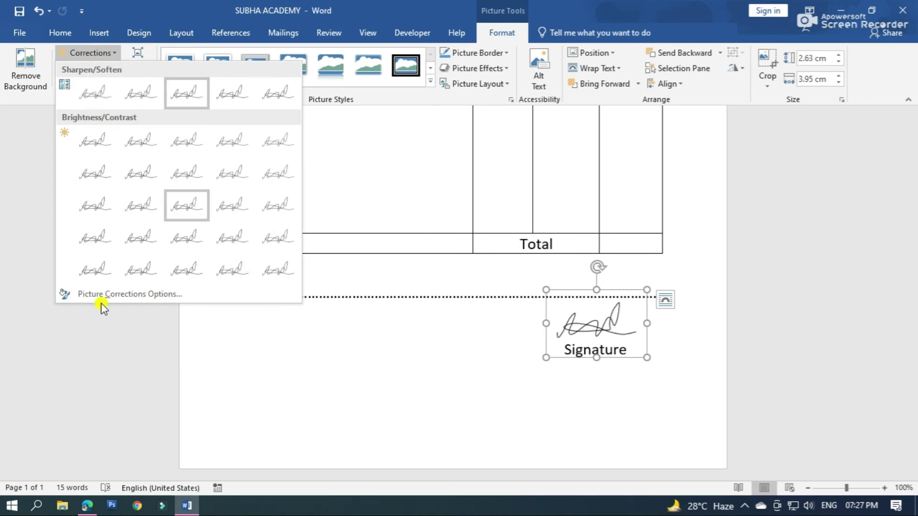
click(102, 294)
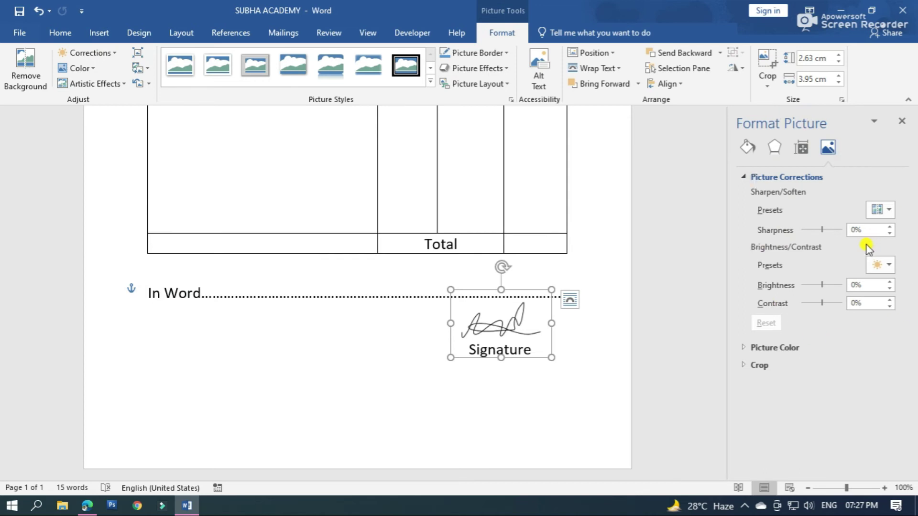
click(826, 302)
drag(827, 302, 831, 302)
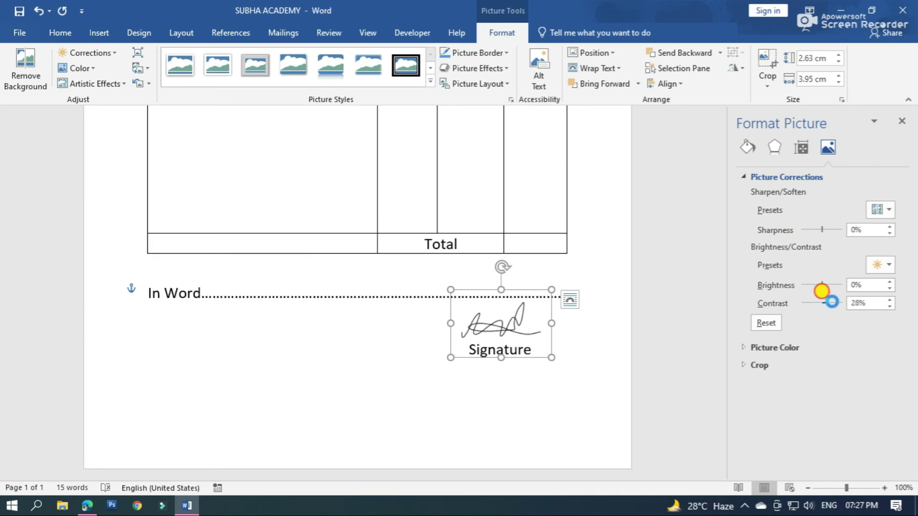
mouse_move(822, 291)
mouse_down()
mouse_move(841, 302)
mouse_move(792, 277)
mouse_up()
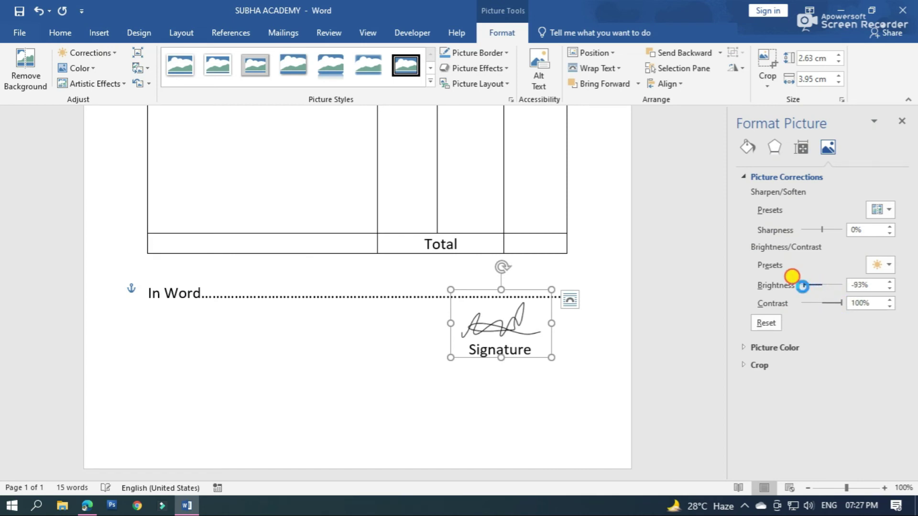
drag(792, 276, 789, 278)
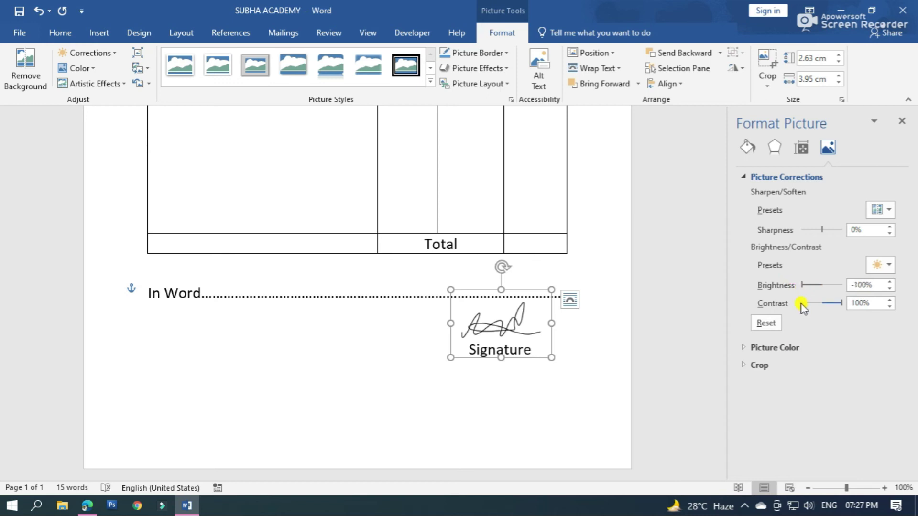
click(902, 121)
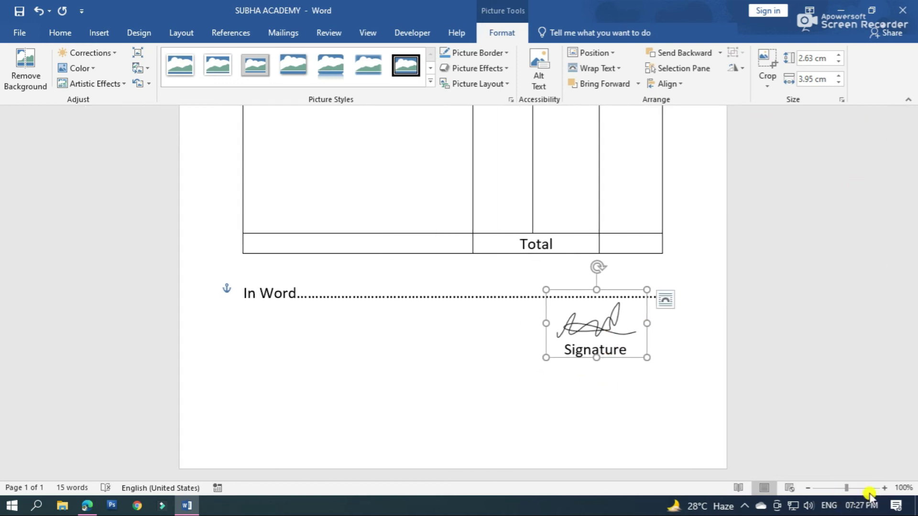
Zoom the invoice to 140% to inspect the solid-black signature above the Signature label.
click(884, 487)
click(885, 488)
click(885, 487)
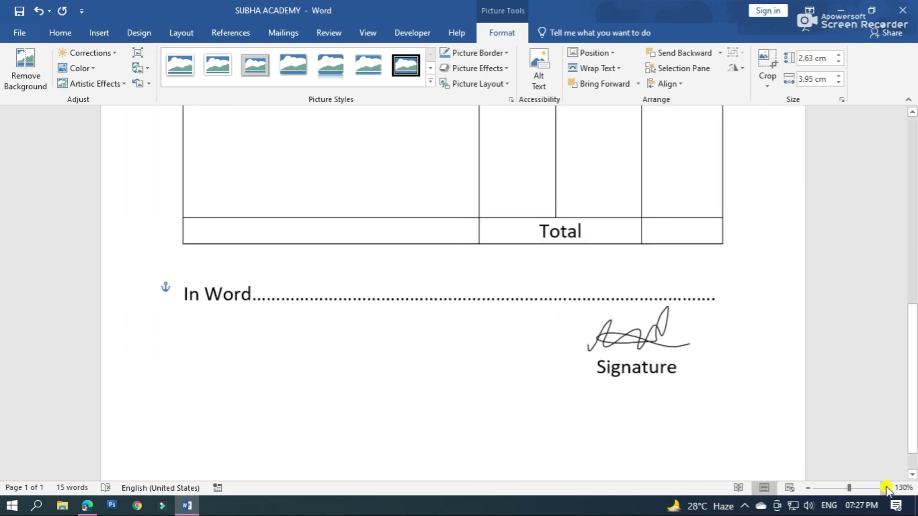
click(884, 487)
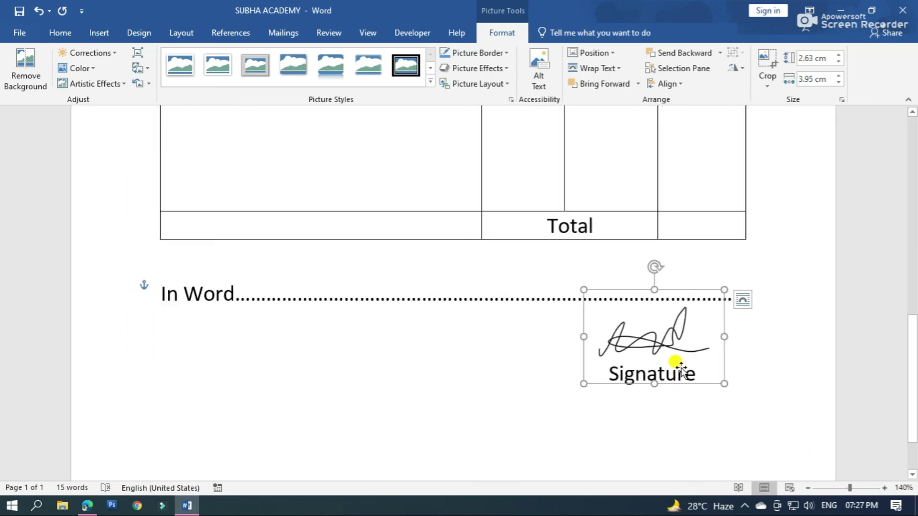